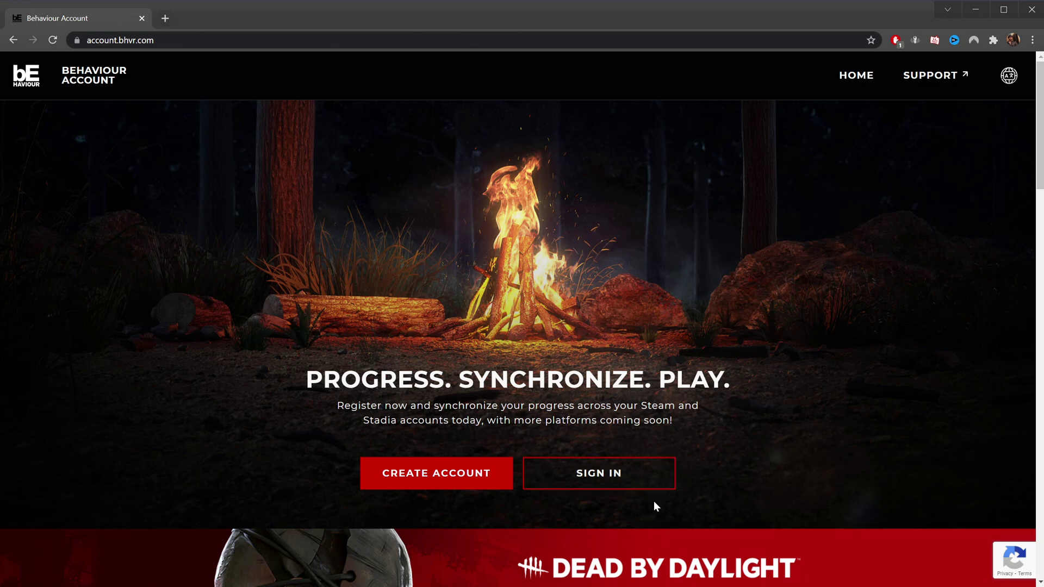
Step: Log in to Behaviour Account to reach the My account page with Steam, Google Stadia and Epic options
{"action": "left_click", "coordinate": [626, 486]}
{"action": "scroll", "coordinate": [601, 309], "scroll_direction": "down", "scroll_amount": 2}
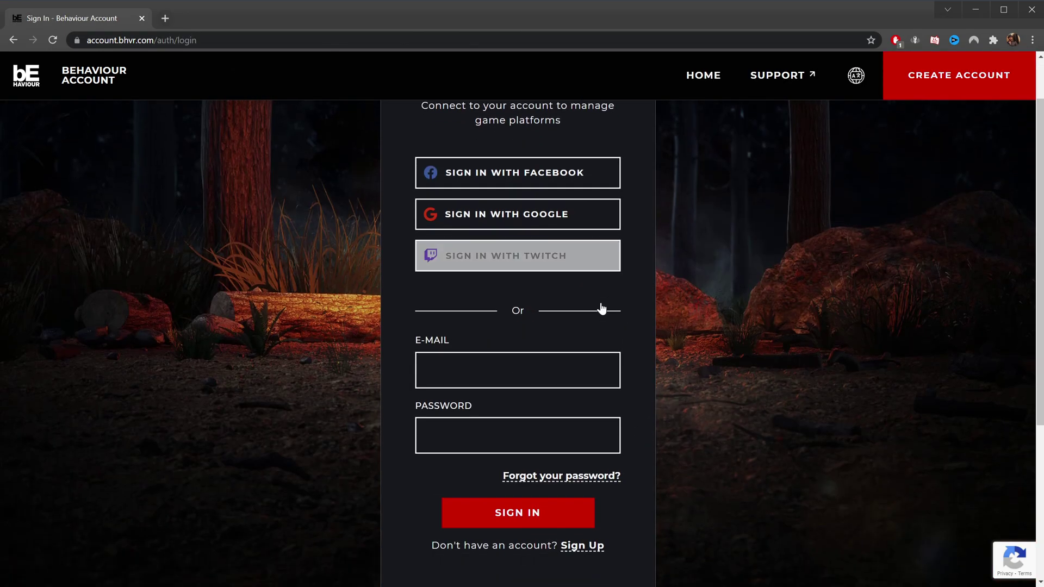
{"action": "scroll", "coordinate": [601, 309], "scroll_direction": "up", "scroll_amount": 2}
{"action": "scroll", "coordinate": [472, 225], "scroll_direction": "down", "scroll_amount": 2}
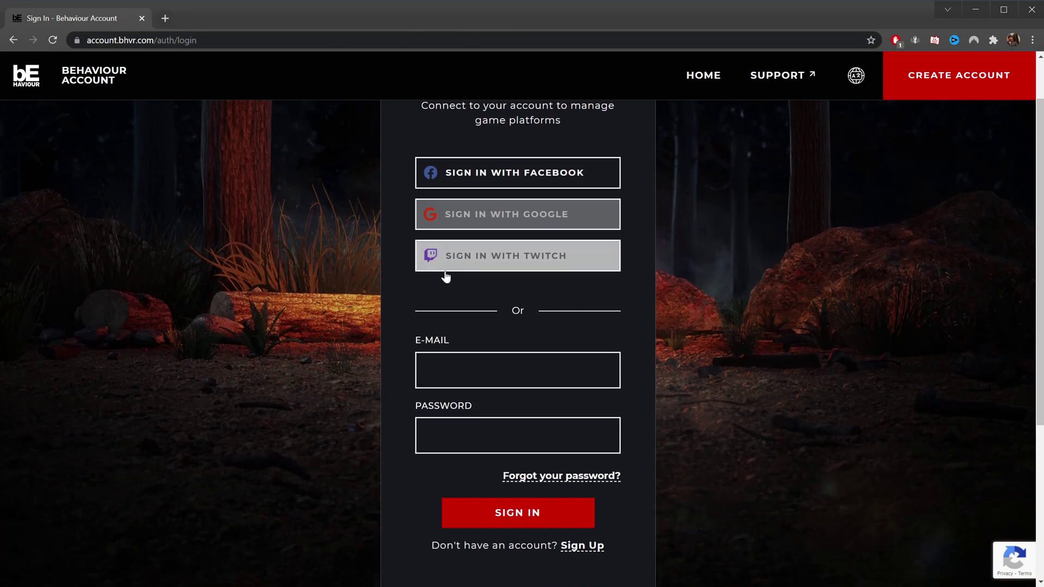
{"action": "scroll", "coordinate": [462, 269], "scroll_direction": "up", "scroll_amount": 2}
{"action": "scroll", "coordinate": [485, 366], "scroll_direction": "down", "scroll_amount": 2}
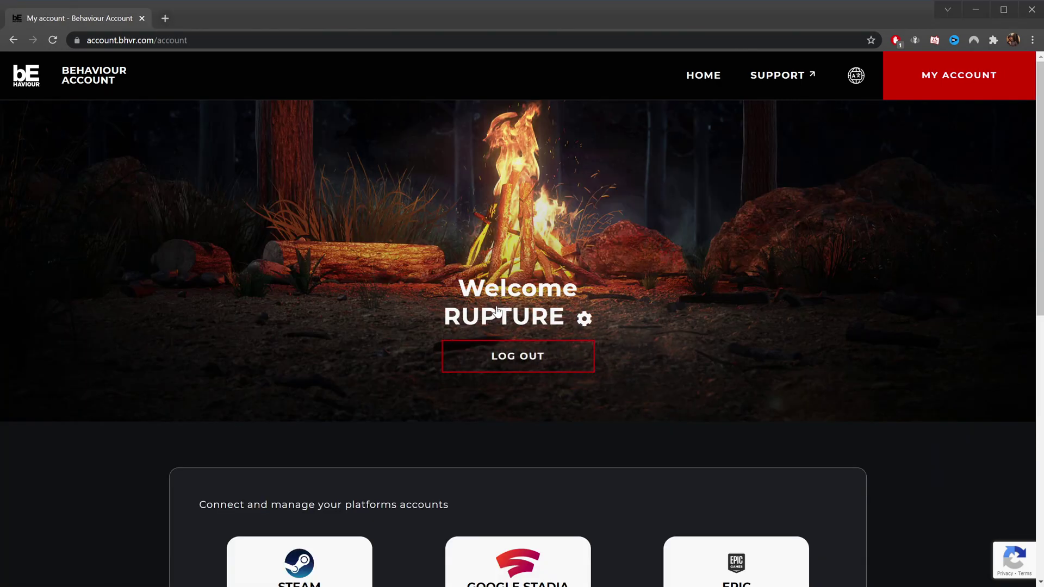
Step: Scroll down to the platform cards and start connecting Epic from its card
{"action": "scroll", "coordinate": [355, 321], "scroll_direction": "down", "scroll_amount": 2}
{"action": "scroll", "coordinate": [344, 308], "scroll_direction": "down", "scroll_amount": 2}
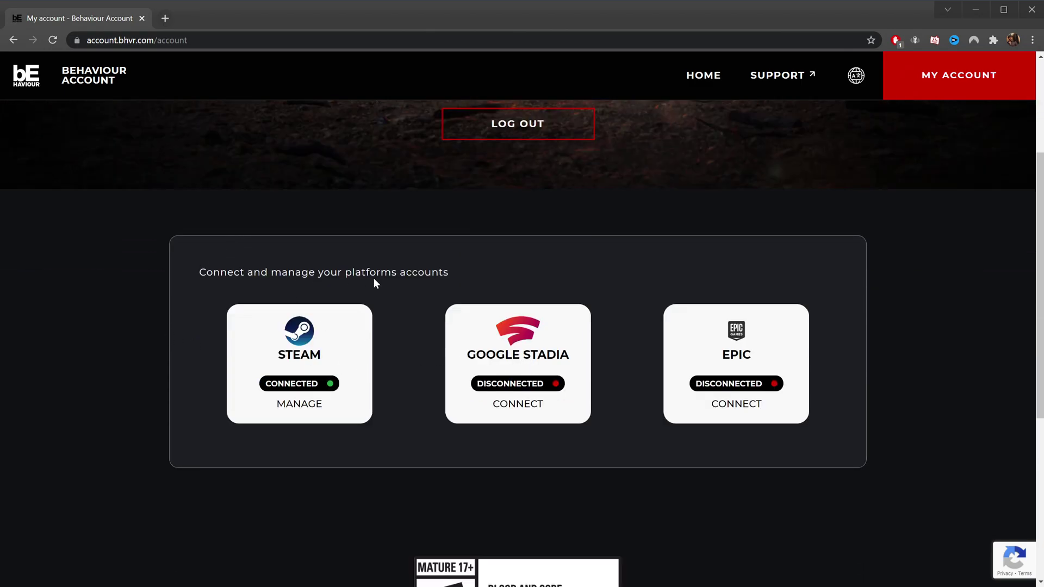
{"action": "left_click", "coordinate": [734, 406]}
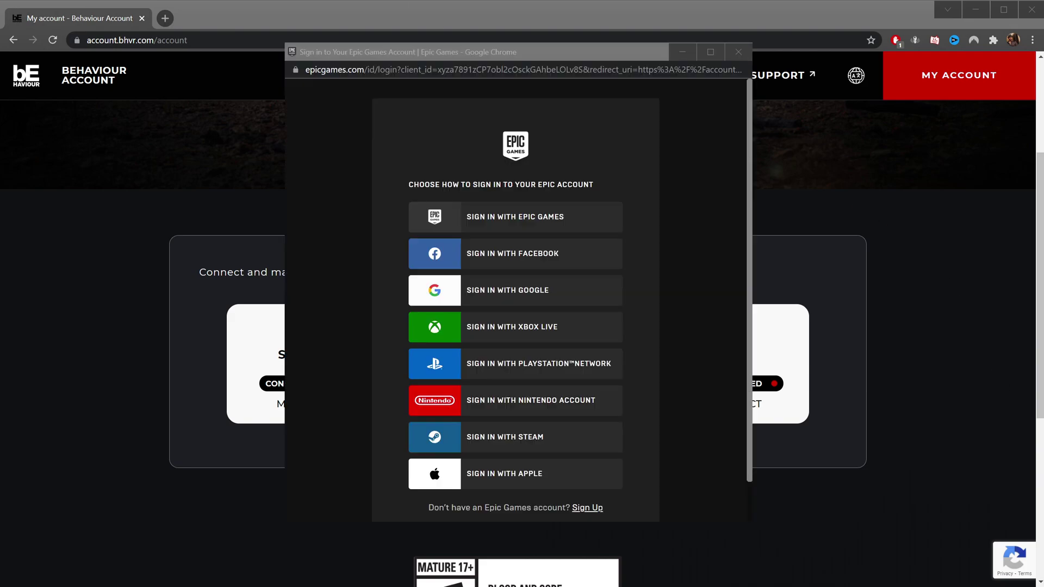
Step: Choose the Epic Games sign-in option and submit the Epic login
{"action": "scroll", "coordinate": [549, 185], "scroll_direction": "down", "scroll_amount": 1}
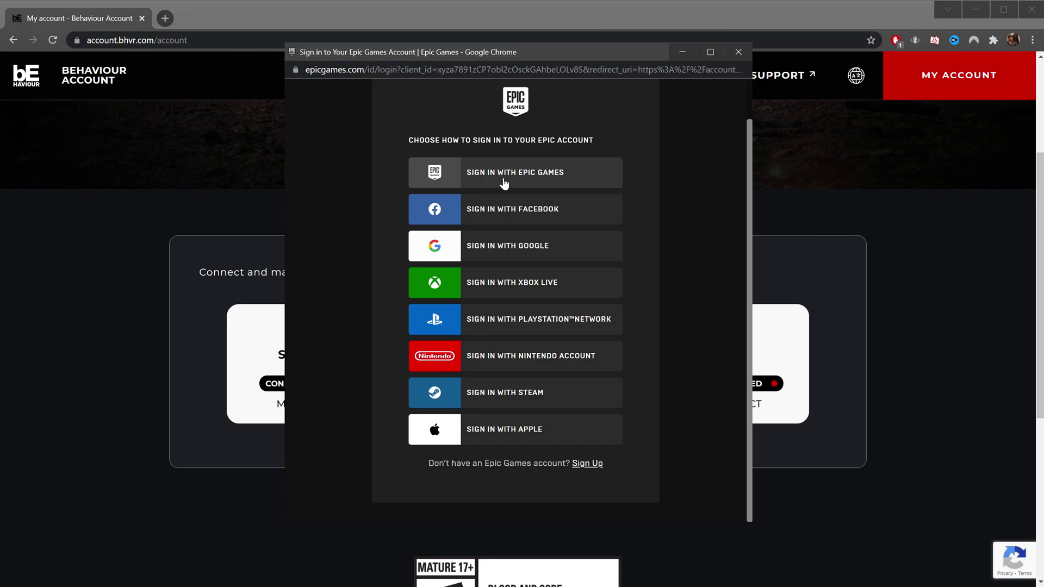
{"action": "left_click", "coordinate": [543, 173]}
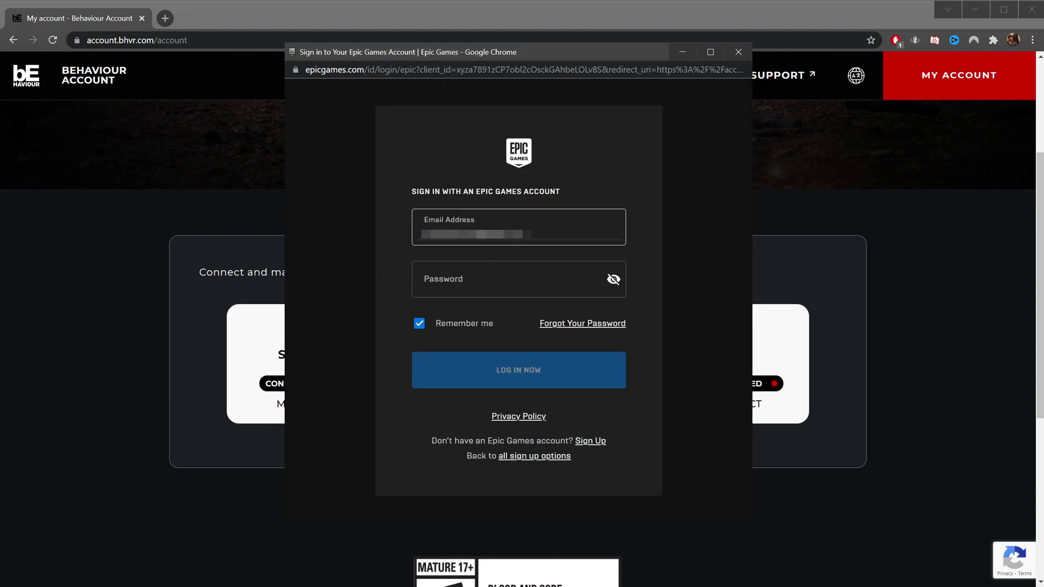
{"action": "left_click", "coordinate": [519, 384]}
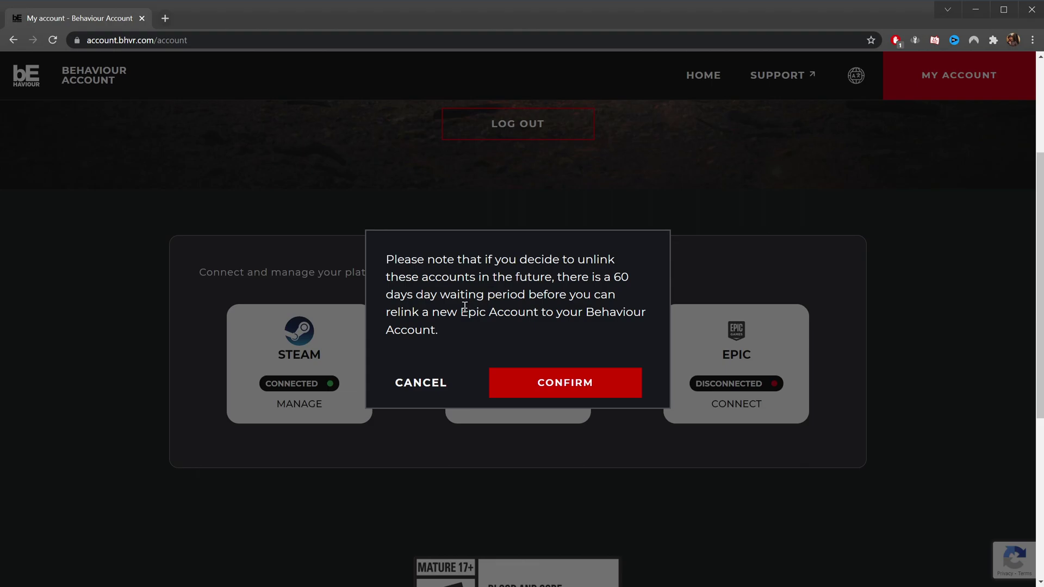
Step: Confirm linking Epic past the 60-day warning, then dismiss the 'An error has occurred' message
{"action": "left_click", "coordinate": [561, 390]}
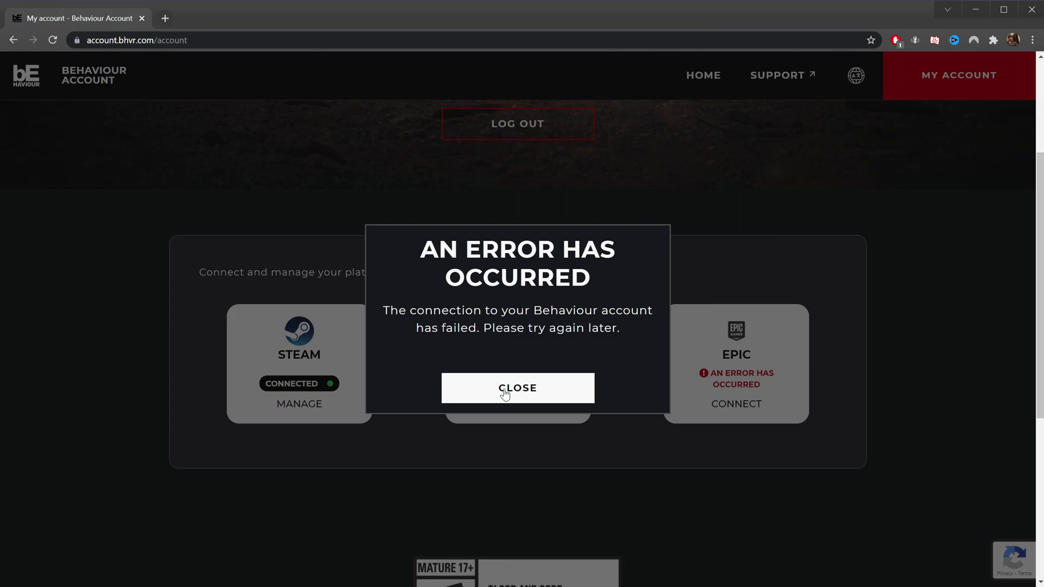
{"action": "left_click", "coordinate": [541, 389]}
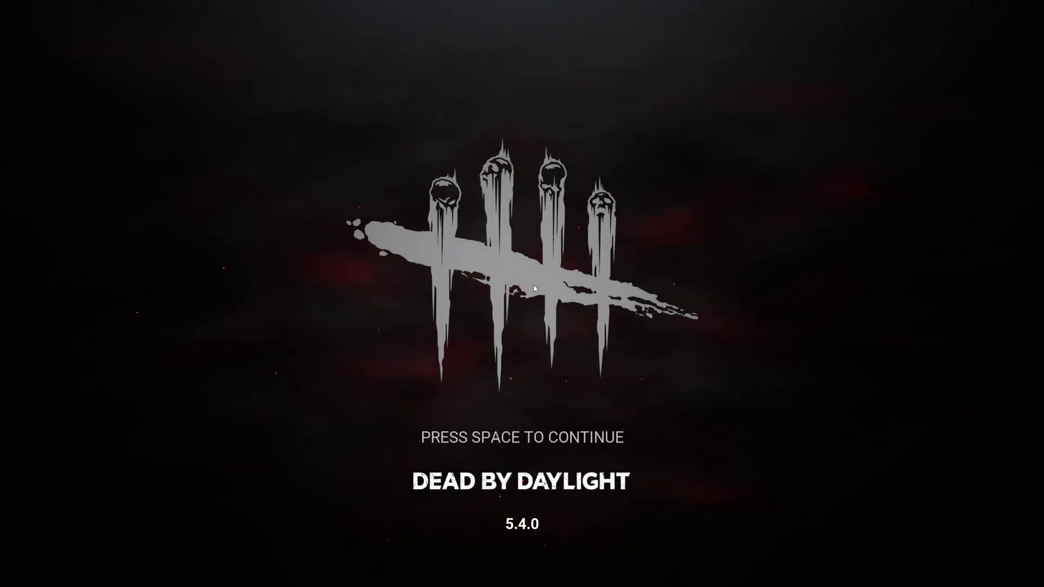
Step: Continue past the Dead by Daylight title screen, accept the agreements and leave Tutorials
{"action": "key", "text": "space"}
{"action": "scroll", "coordinate": [496, 288], "scroll_direction": "down", "scroll_amount": 15}
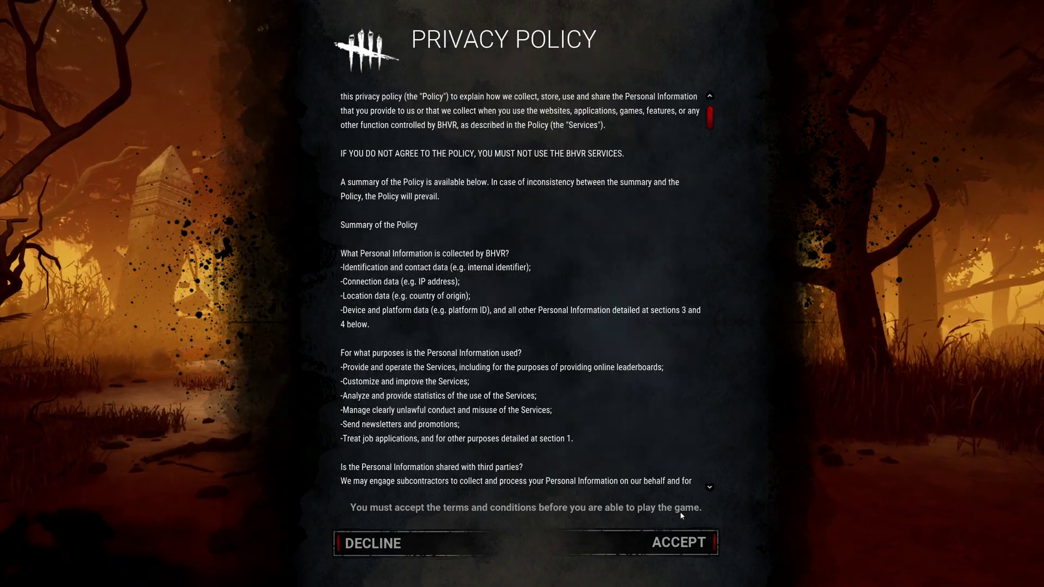
{"action": "left_click", "coordinate": [678, 542]}
{"action": "key", "text": "Escape"}
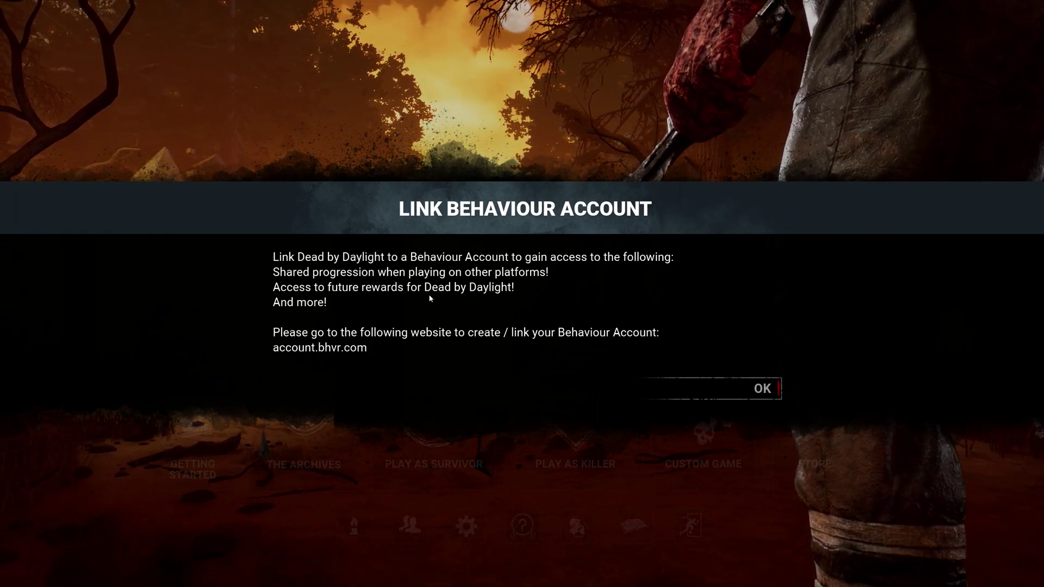
Step: Dismiss the Link Behaviour Account prompt, close settings and the friends list, and quit
{"action": "left_click", "coordinate": [762, 388]}
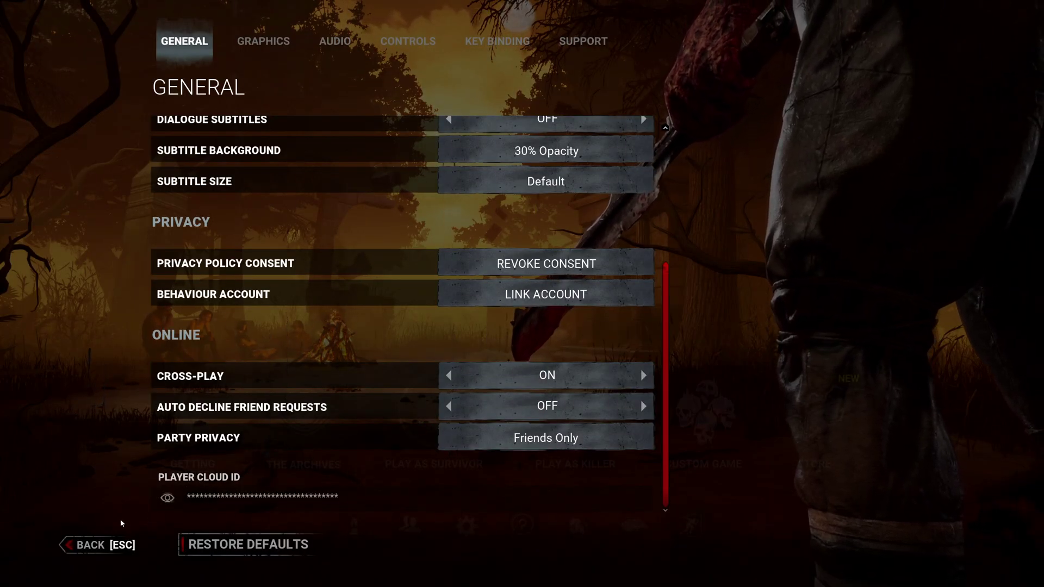
{"action": "key", "text": "Escape"}
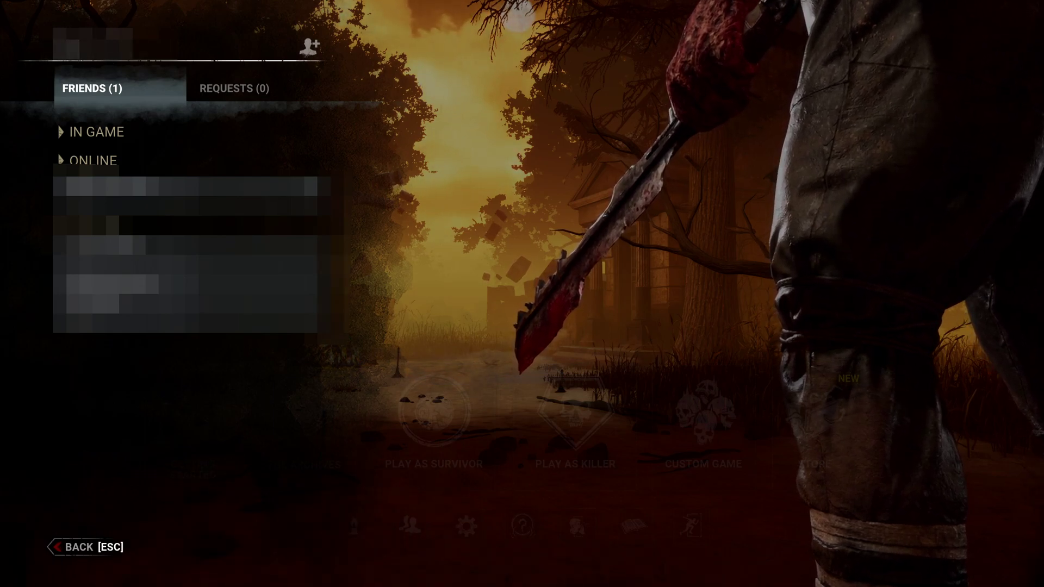
{"action": "key", "text": "Escape"}
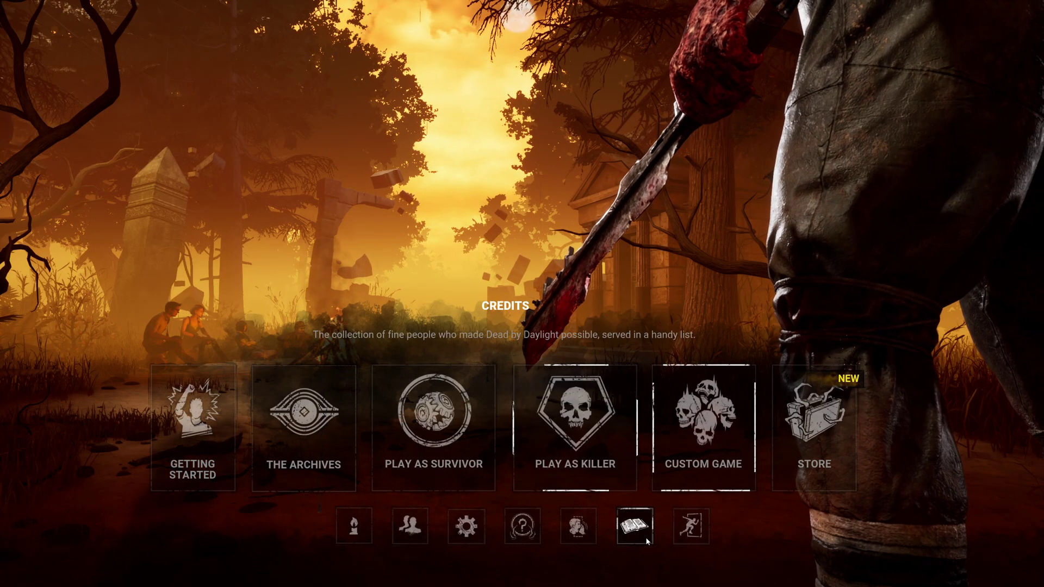
{"action": "left_click", "coordinate": [699, 535]}
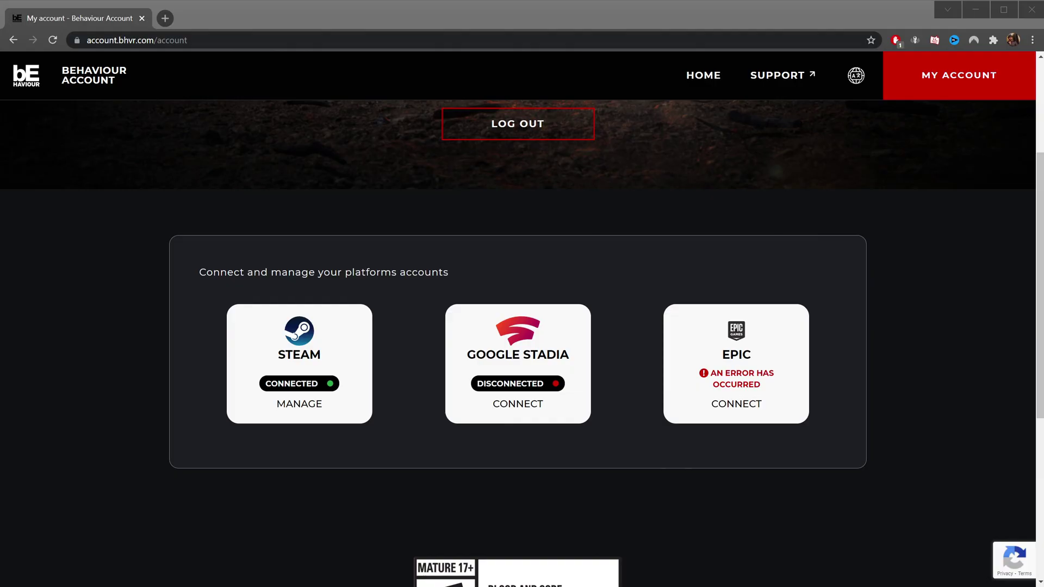
Step: Retry the Epic connection and log in again with the saved Epic Games credentials
{"action": "left_click", "coordinate": [748, 408]}
{"action": "left_click", "coordinate": [517, 215]}
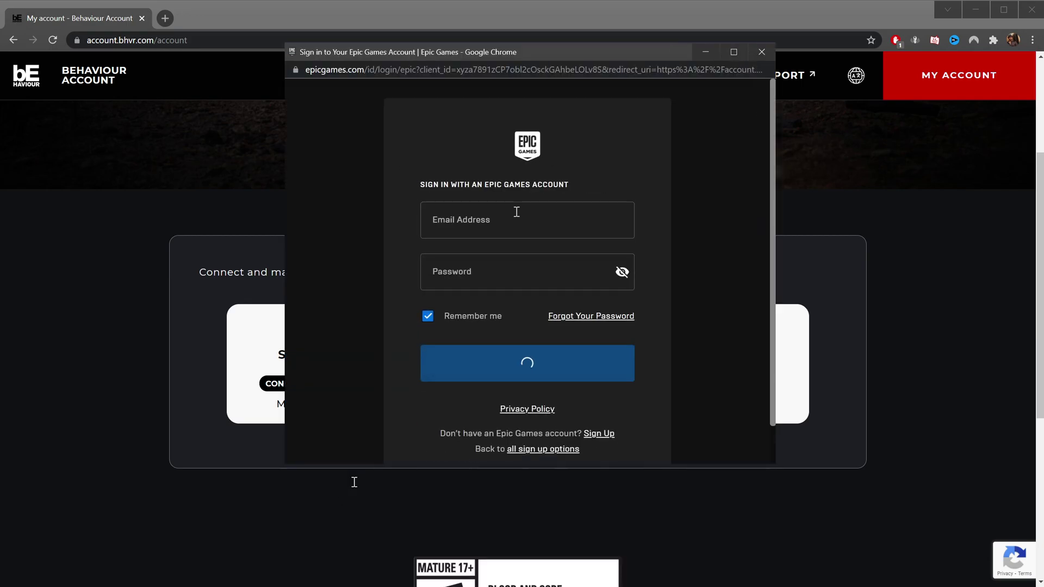
{"action": "left_click", "coordinate": [492, 371]}
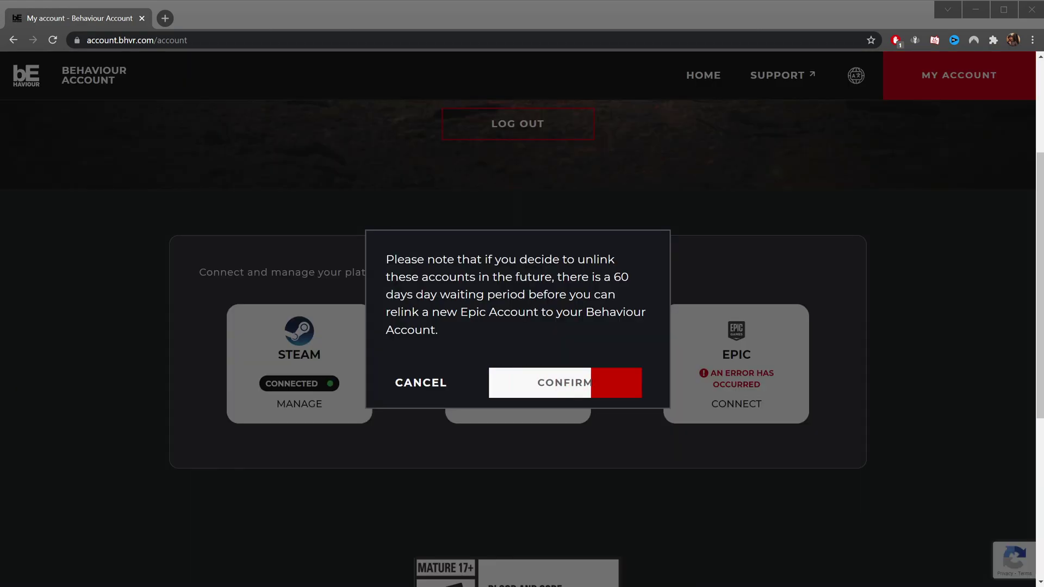
Step: Accept the 60-day relink warning so the Epic card changes to CONNECTED
{"action": "left_click", "coordinate": [543, 384]}
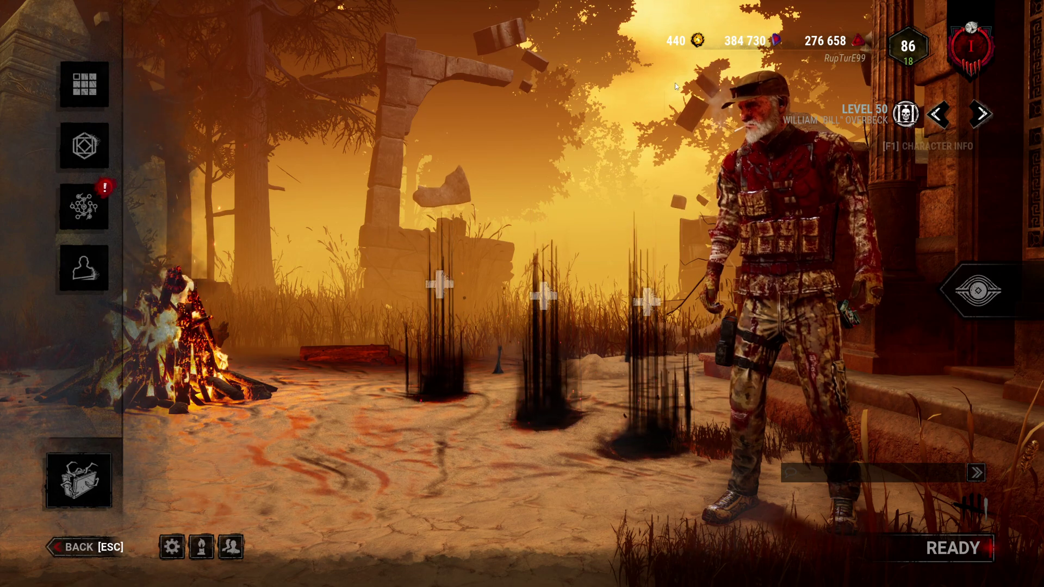
Step: Check the survivors character grid for level 50 progress, then switch to the killer lobby
{"action": "mouse_move", "coordinate": [763, 57]}
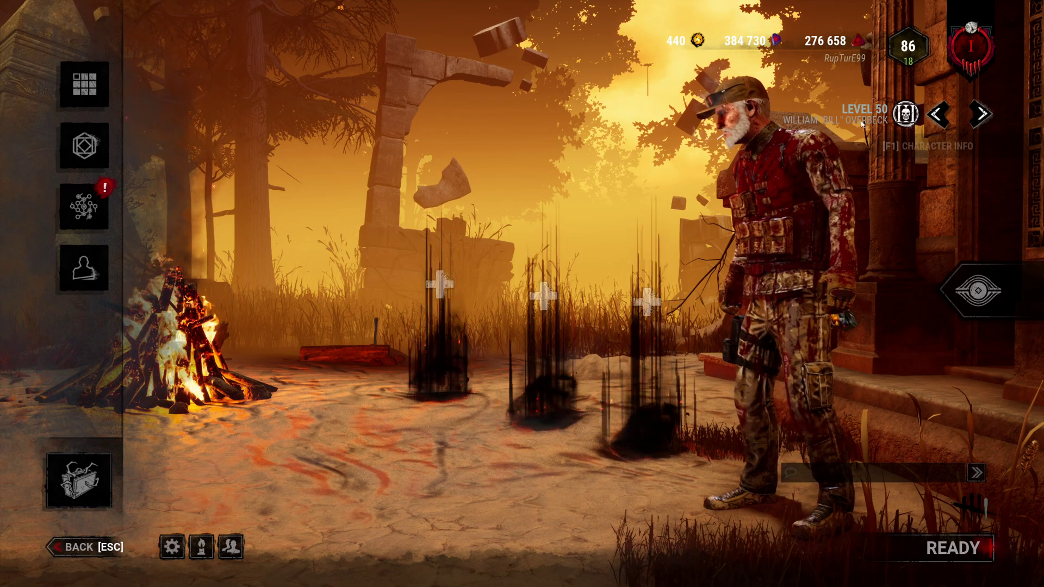
{"action": "mouse_move", "coordinate": [1001, 305]}
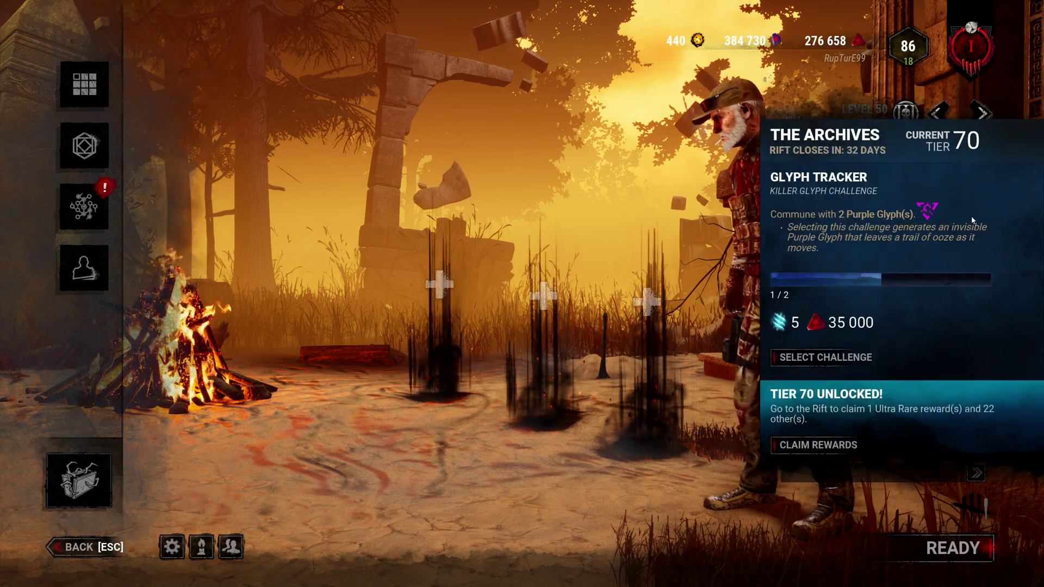
{"action": "left_click", "coordinate": [84, 84]}
{"action": "scroll", "coordinate": [485, 278], "scroll_direction": "down", "scroll_amount": 5}
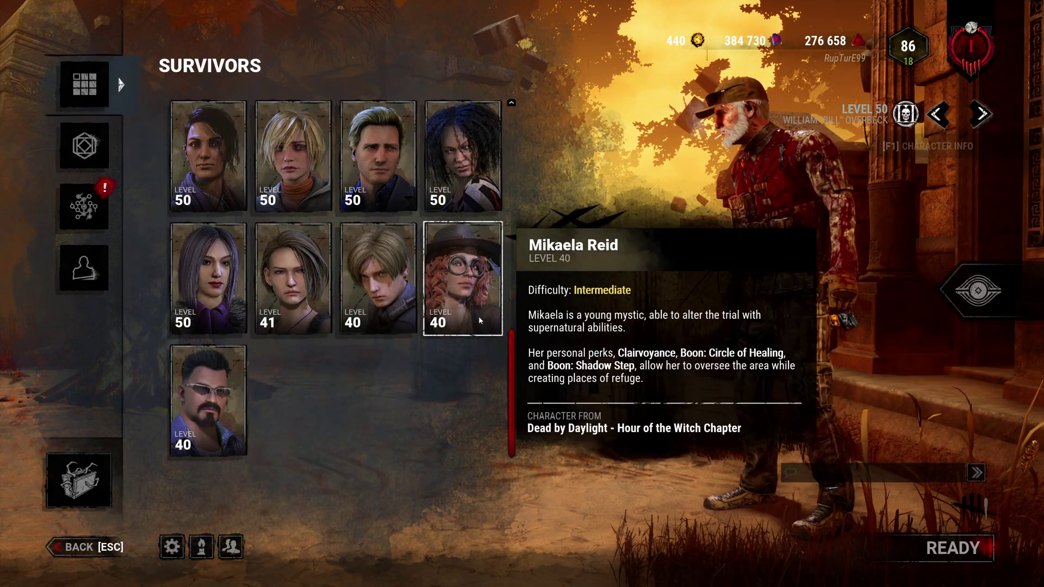
{"action": "scroll", "coordinate": [462, 261], "scroll_direction": "up", "scroll_amount": 8}
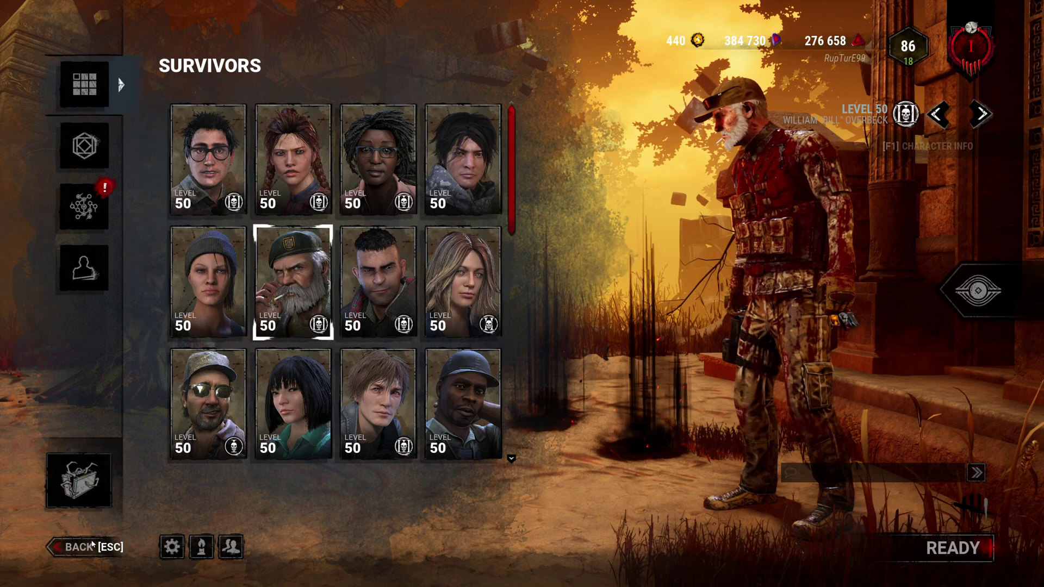
{"action": "key", "text": "Escape"}
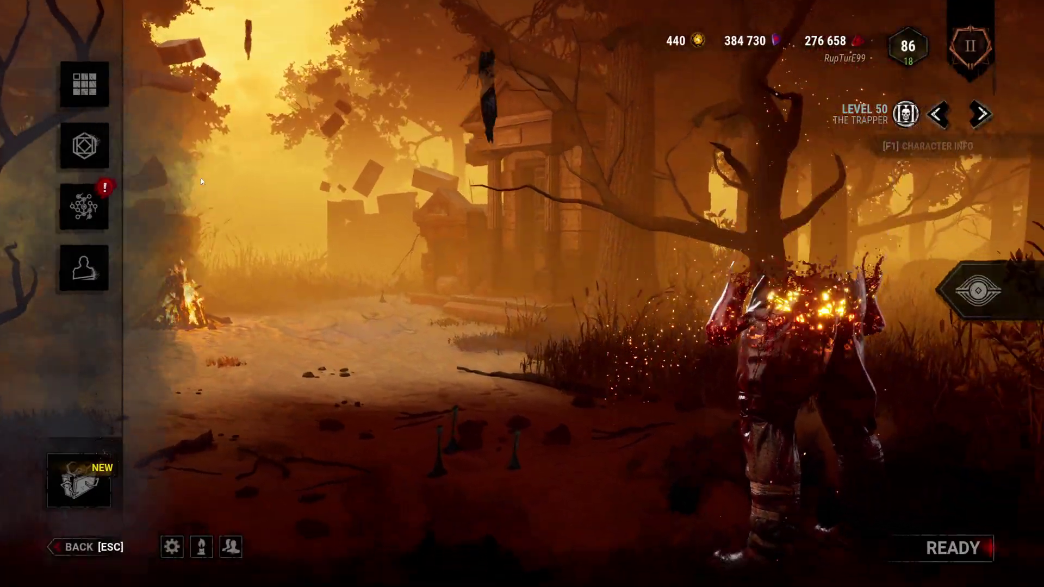
Step: Scroll the killers grid to check their level 50 progress, then return to the main menu and bring up Quit Game
{"action": "left_click", "coordinate": [85, 84]}
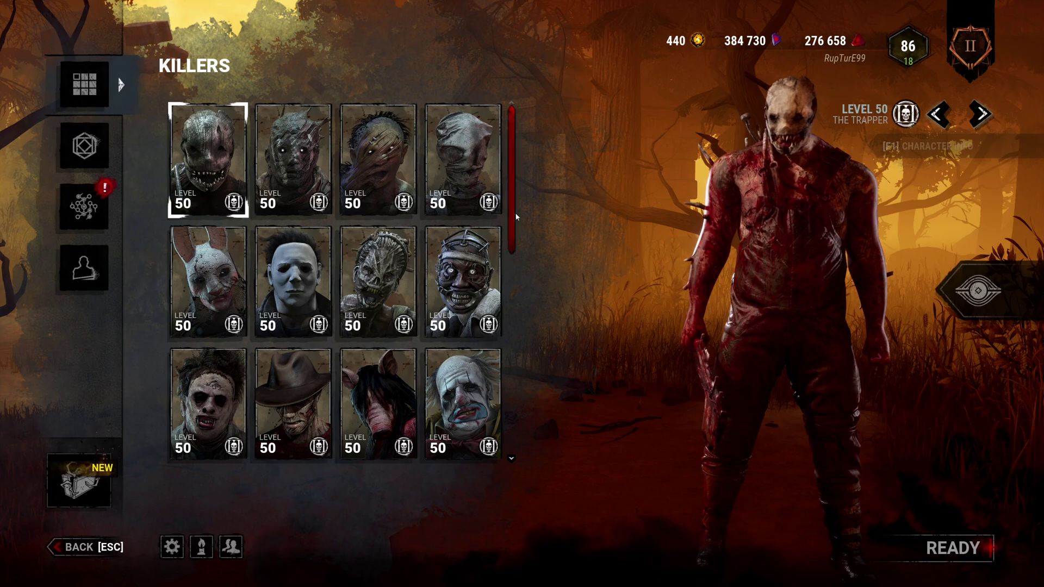
{"action": "scroll", "coordinate": [519, 239], "scroll_direction": "down", "scroll_amount": 6}
{"action": "scroll", "coordinate": [544, 386], "scroll_direction": "down", "scroll_amount": 2}
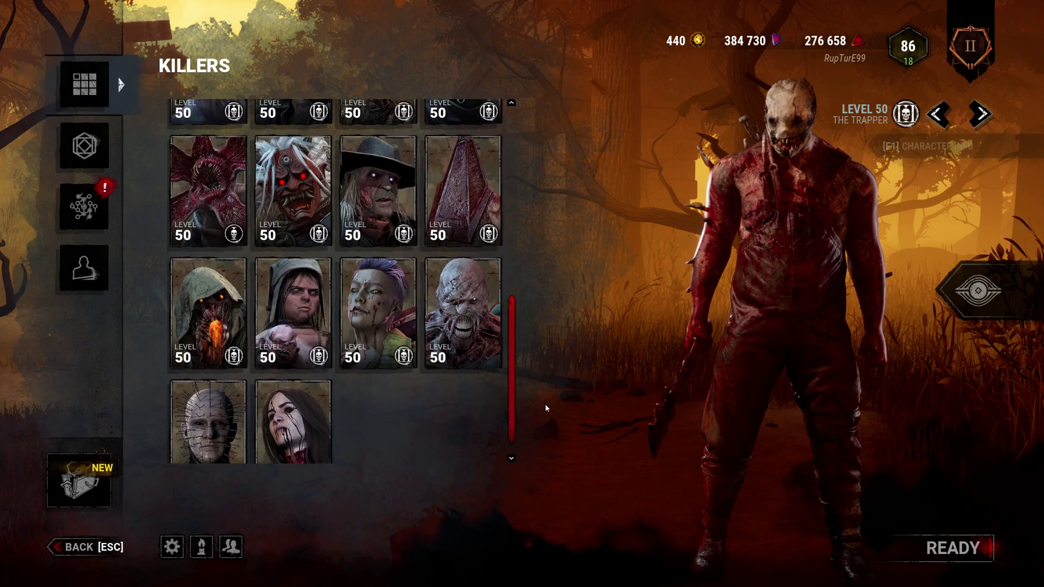
{"action": "mouse_move", "coordinate": [316, 412]}
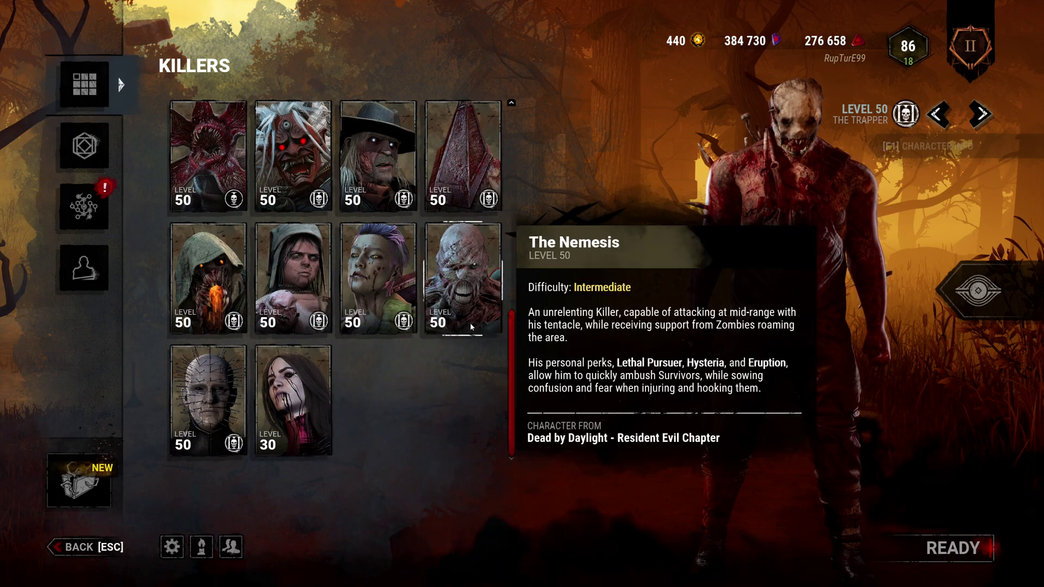
{"action": "key", "text": "Escape"}
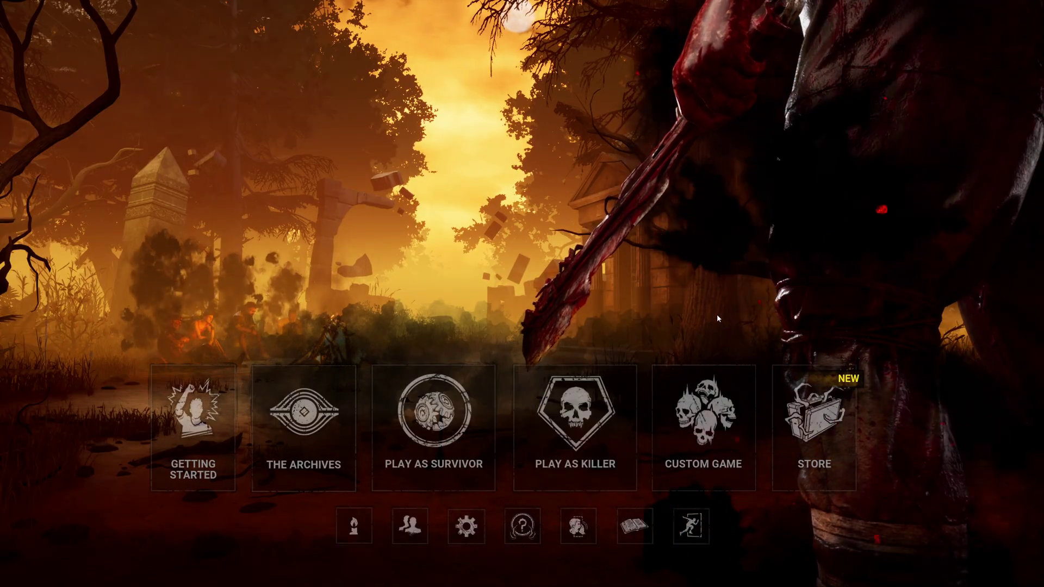
{"action": "left_click", "coordinate": [692, 530]}
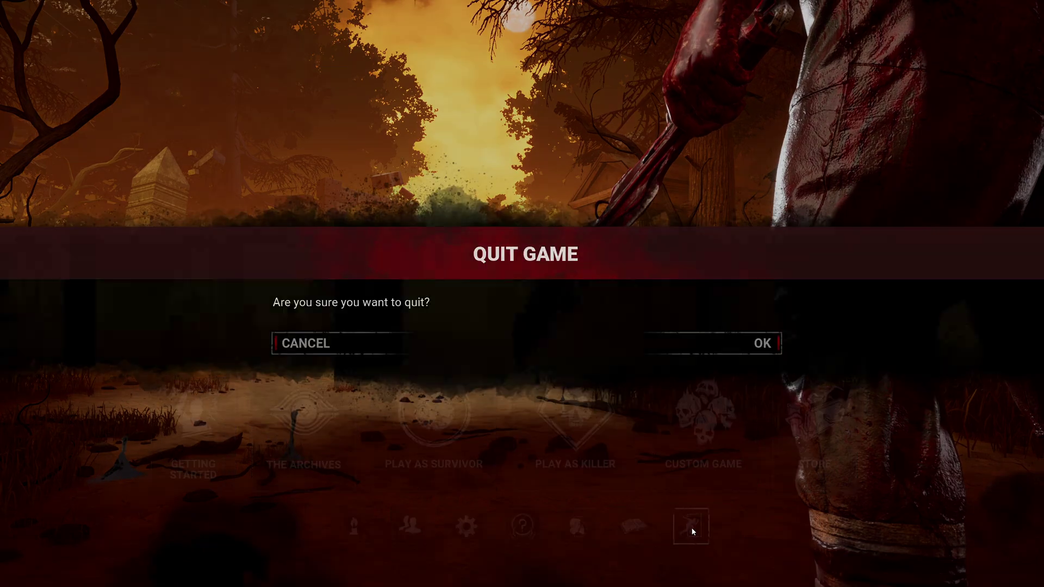